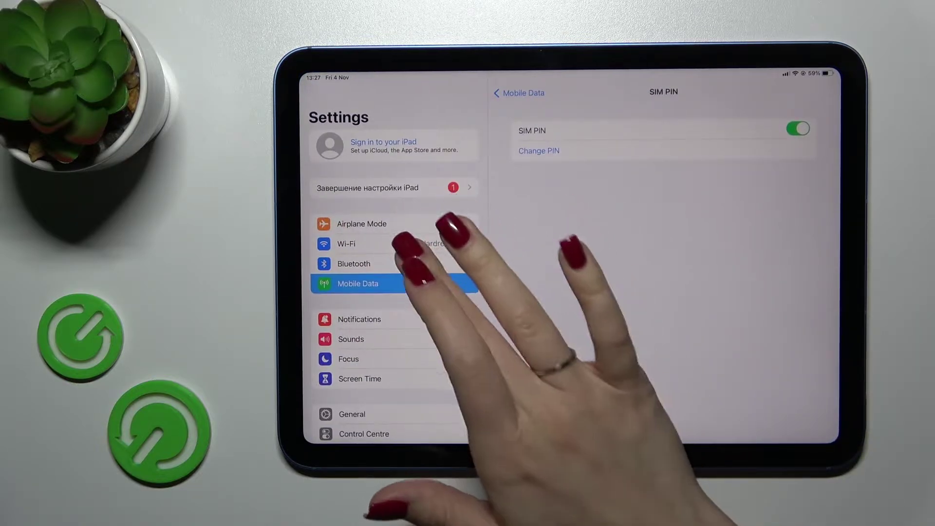
Step: Leave Settings from the Wi-Fi page, relaunch it from the dock, and show Mobile Data
left_click(365, 243)
left_click_drag(573, 435, 626, 271)
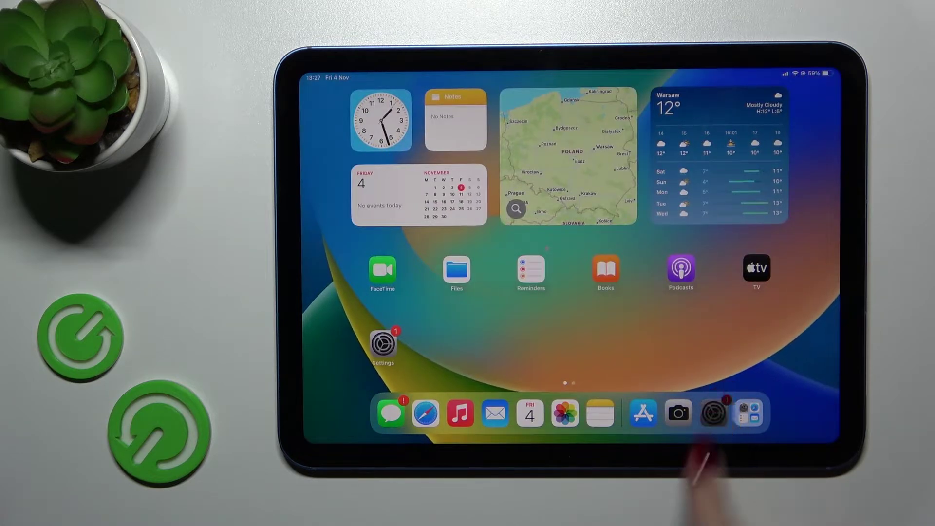
left_click(714, 414)
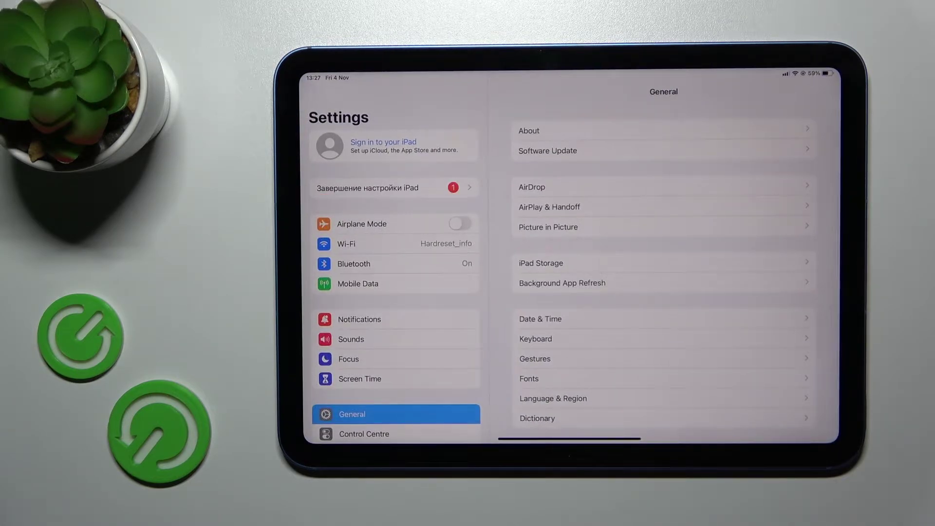
left_click(446, 283)
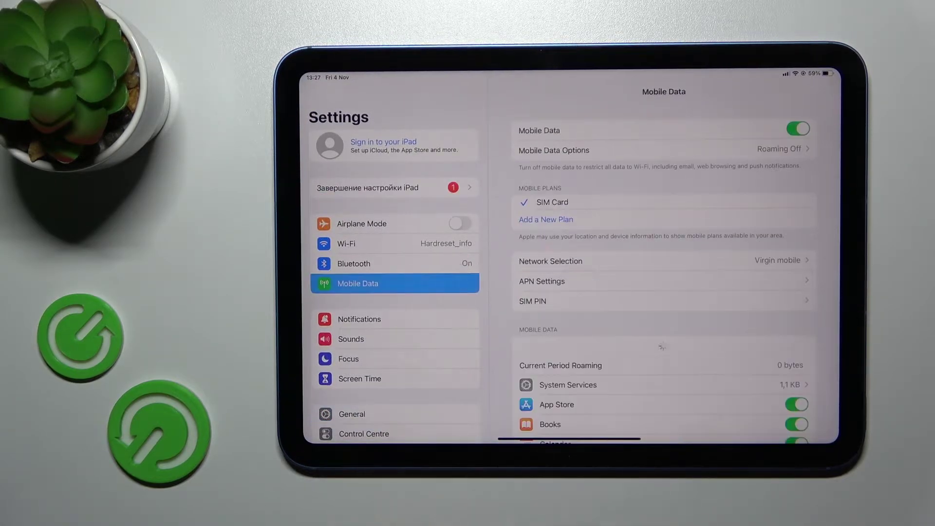
Step: Go into the SIM card under Mobile Plans and open its SIM PIN page
left_click(581, 201)
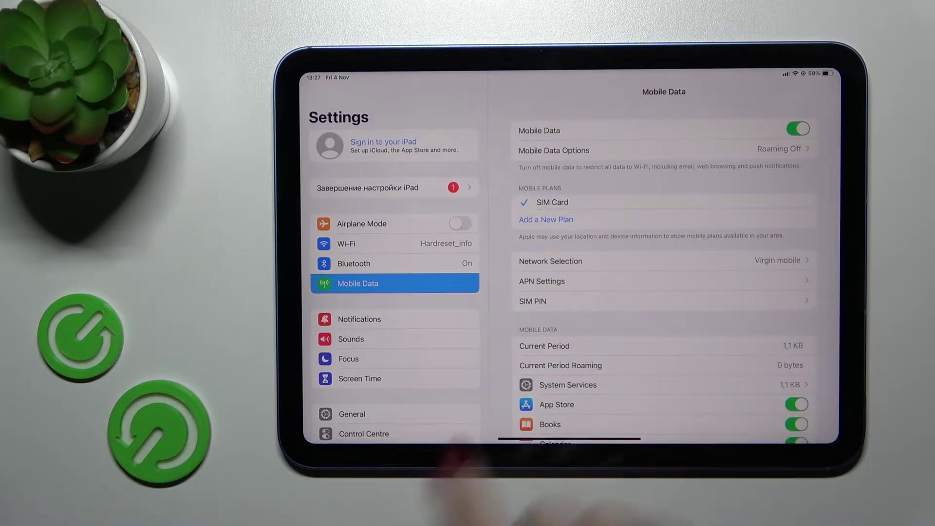
left_click(585, 300)
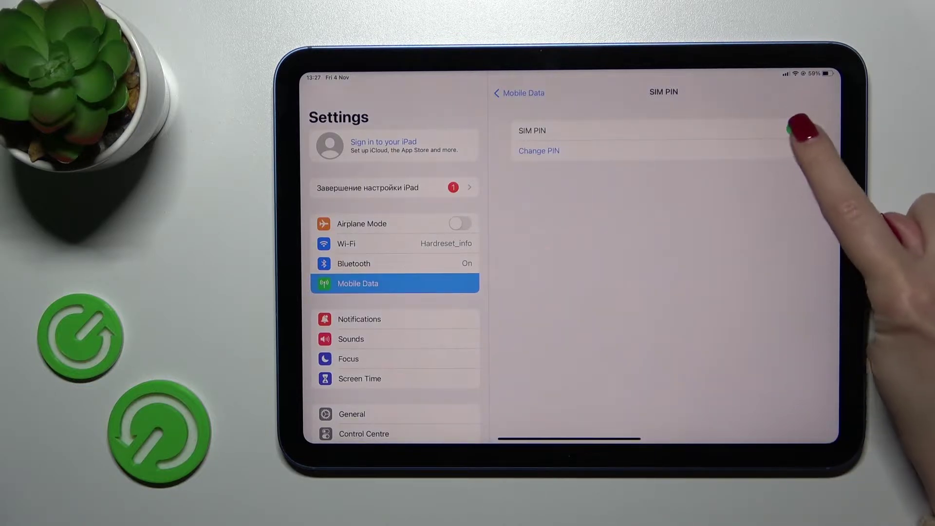
Step: Turn off the SIM PIN toggle, confirming with the four-digit current PIN
left_click(798, 130)
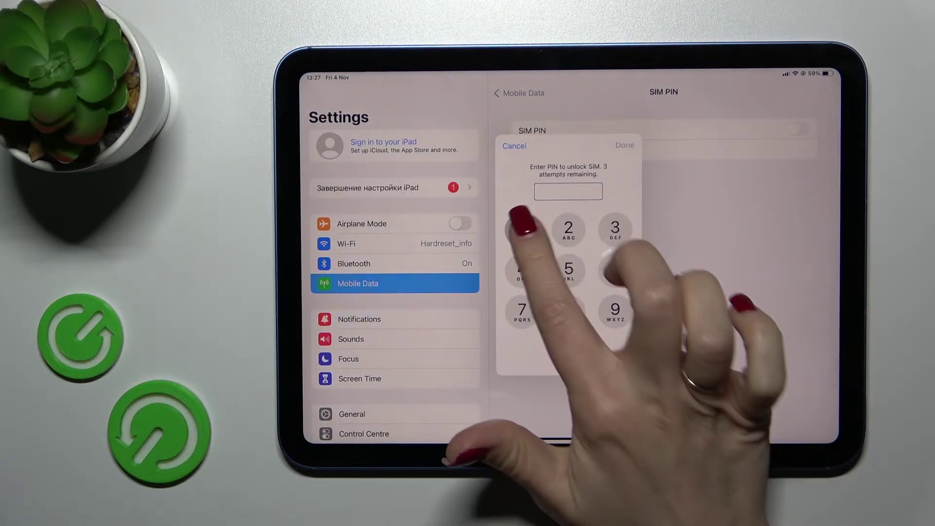
left_click(521, 227)
left_click(569, 227)
left_click(615, 227)
left_click(522, 268)
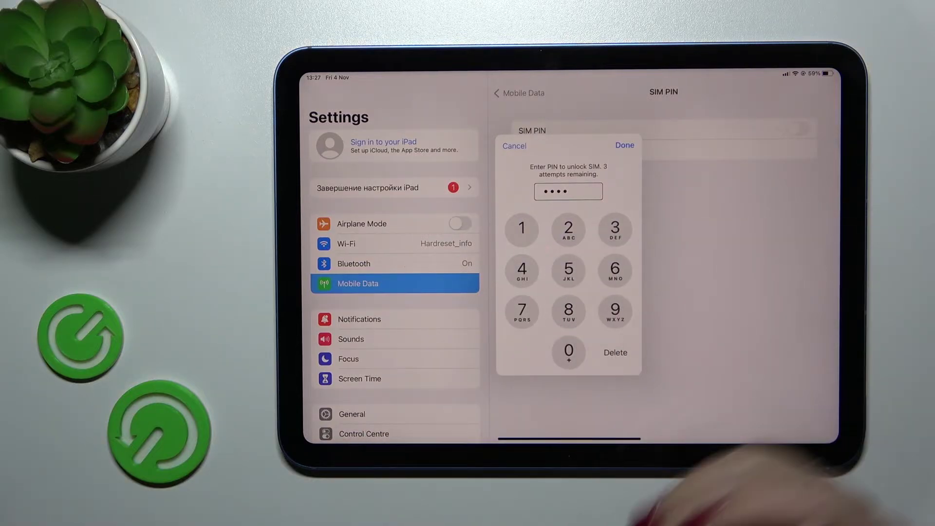
left_click(624, 145)
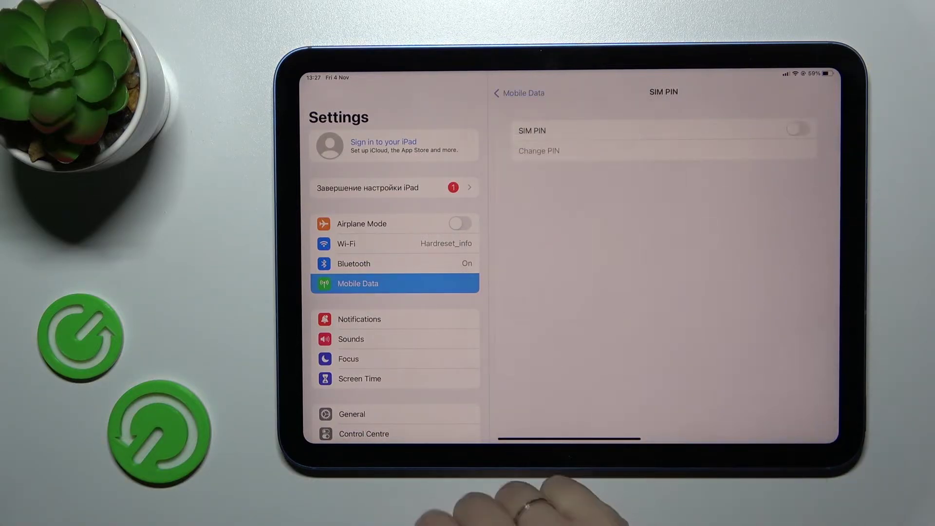